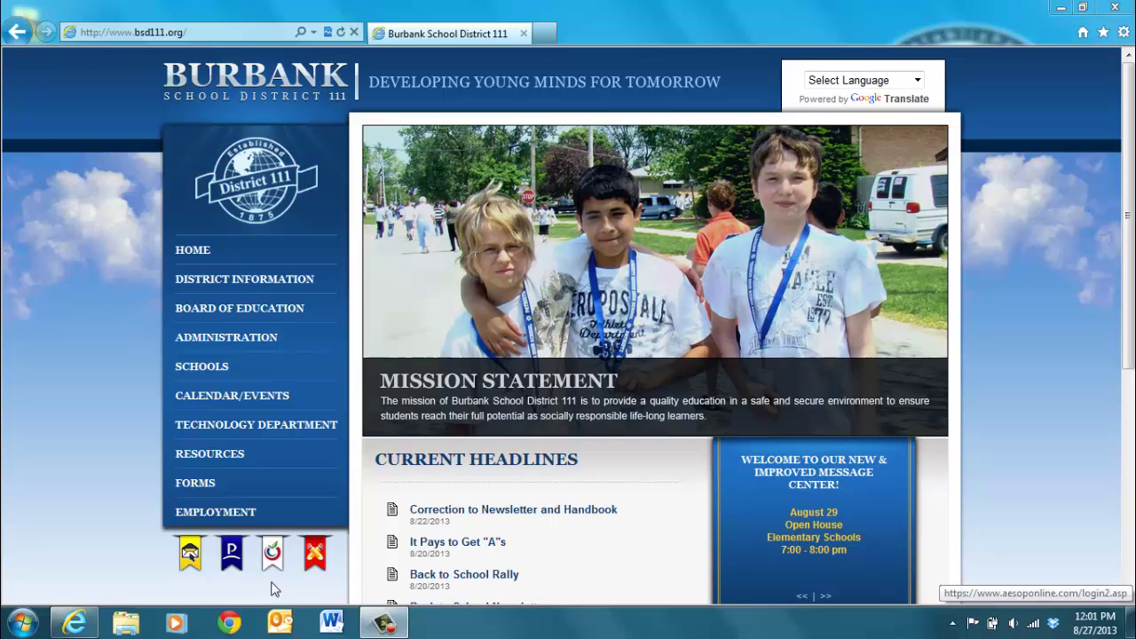
Step: Open the Aesop login page from the district website and log in with the account ID and PIN
click(271, 555)
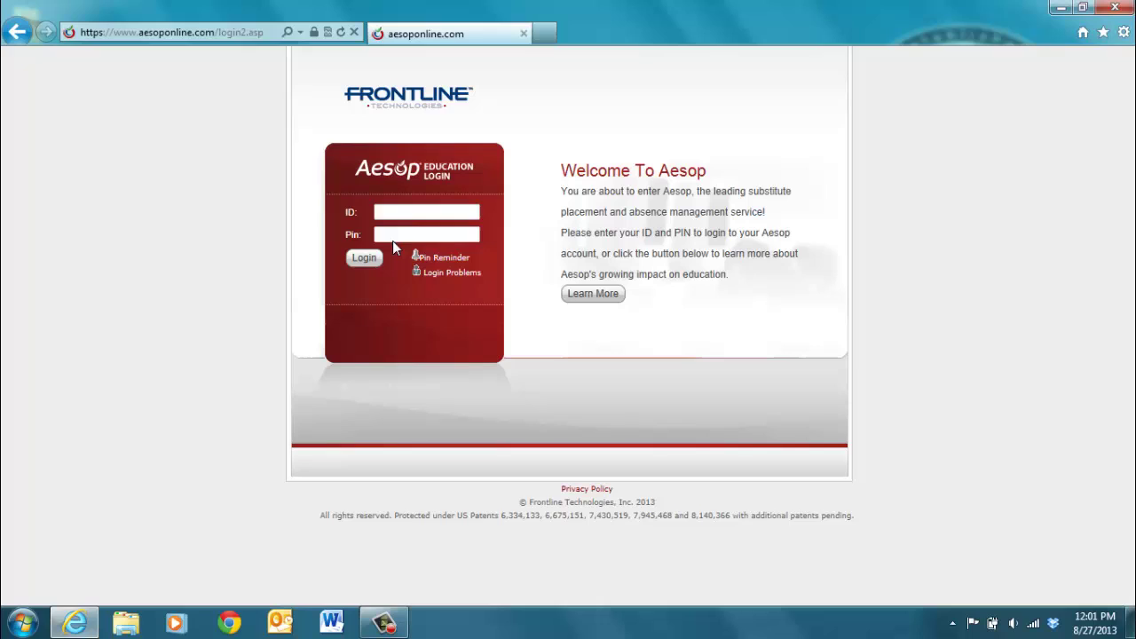
click(392, 210)
click(434, 231)
click(362, 259)
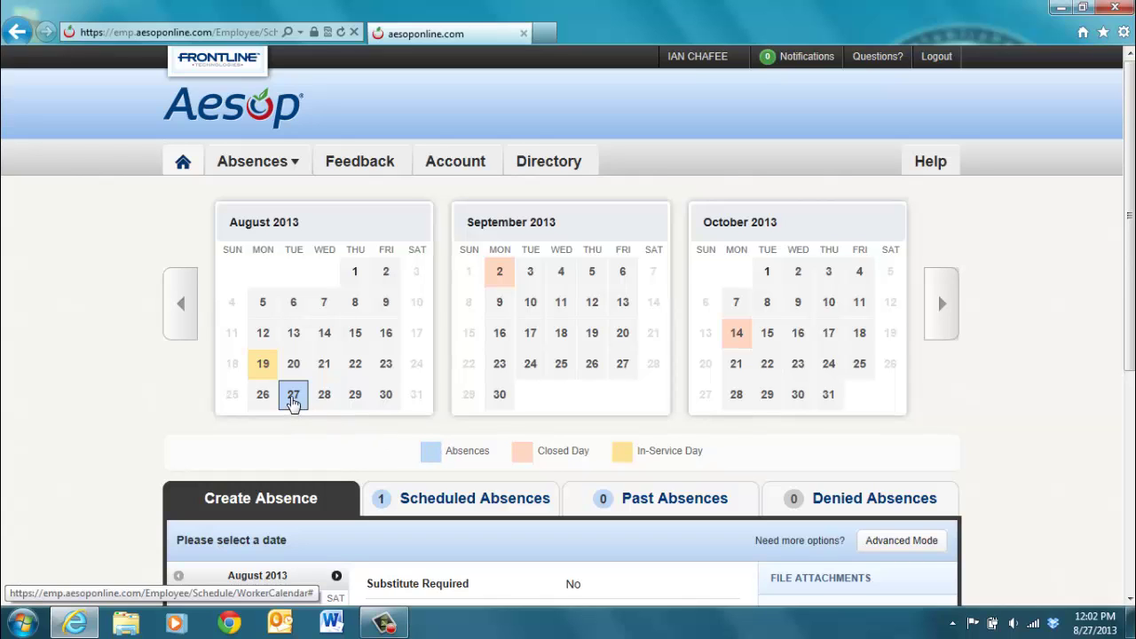
Step: View the scheduled absence on August 27 in the calendar and close its summary
click(293, 401)
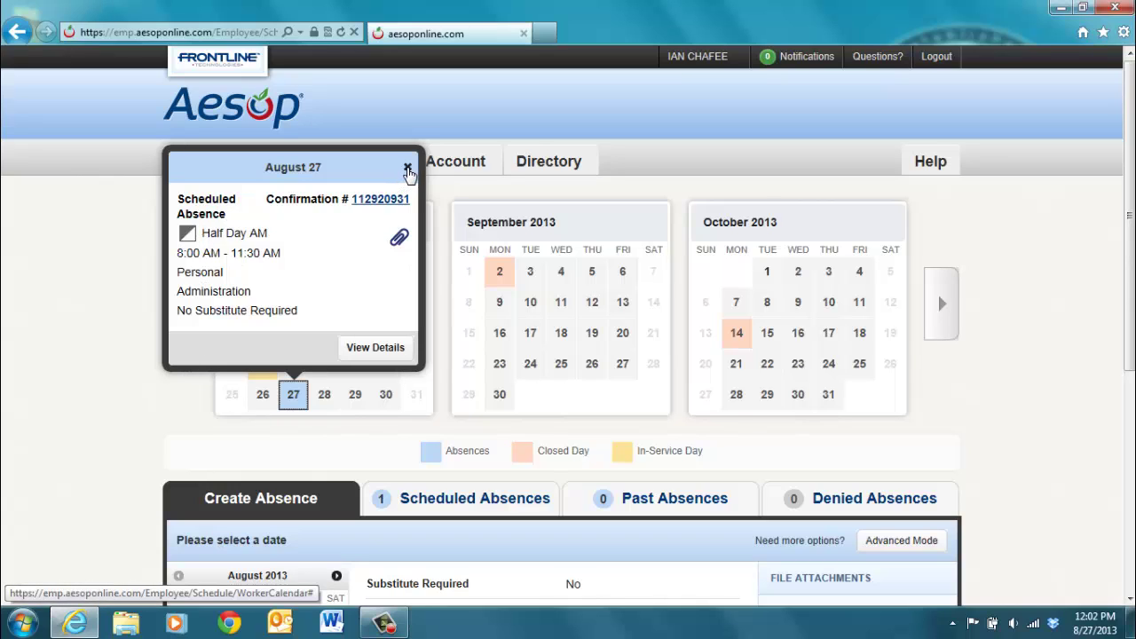
click(407, 168)
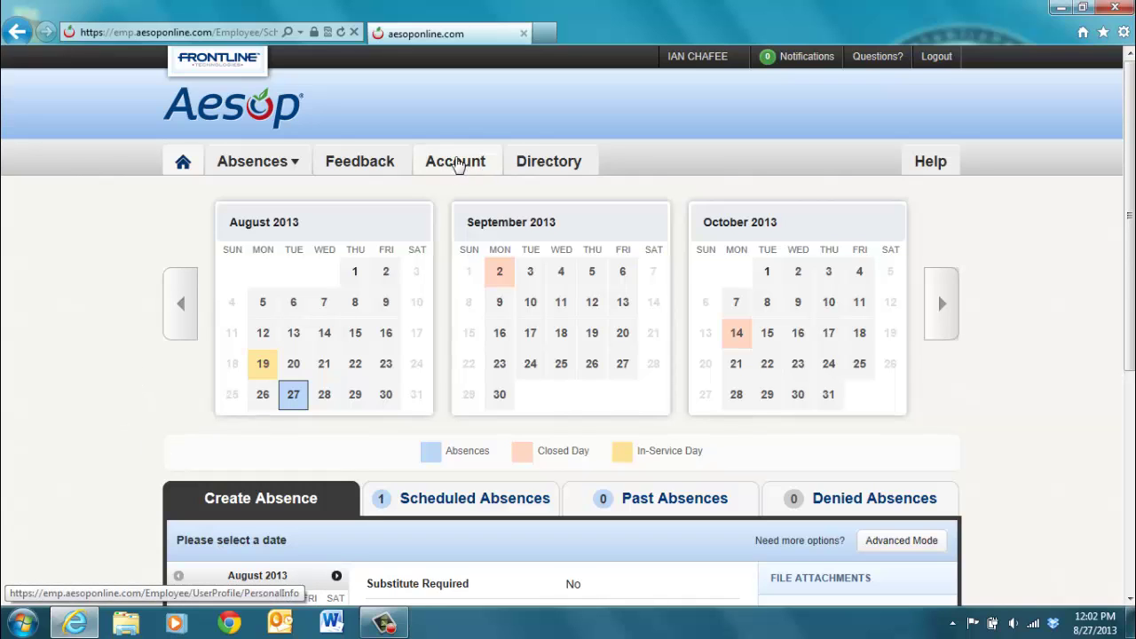
Step: Examine the old, new and confirmation fields of the account's PIN change form and return to the home calendar
click(459, 167)
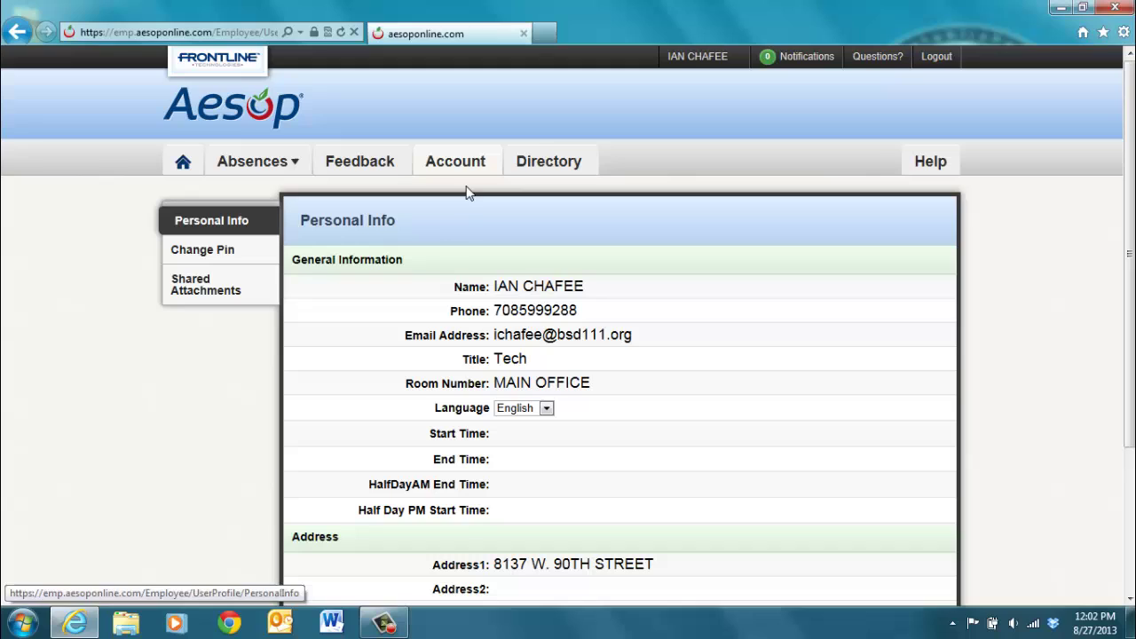
click(200, 254)
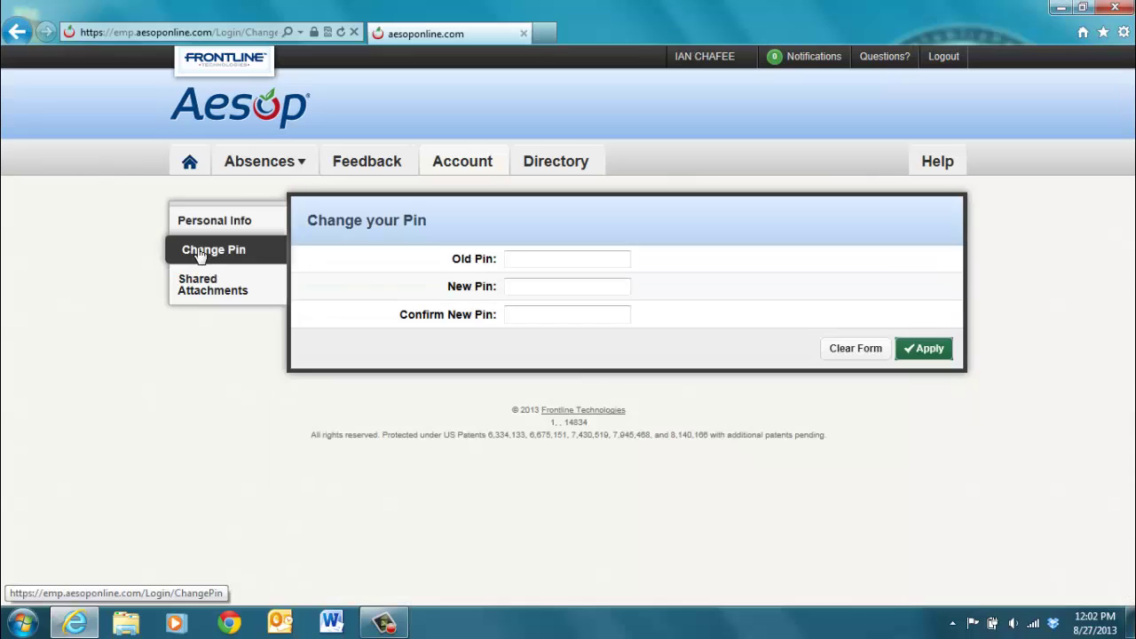
click(522, 257)
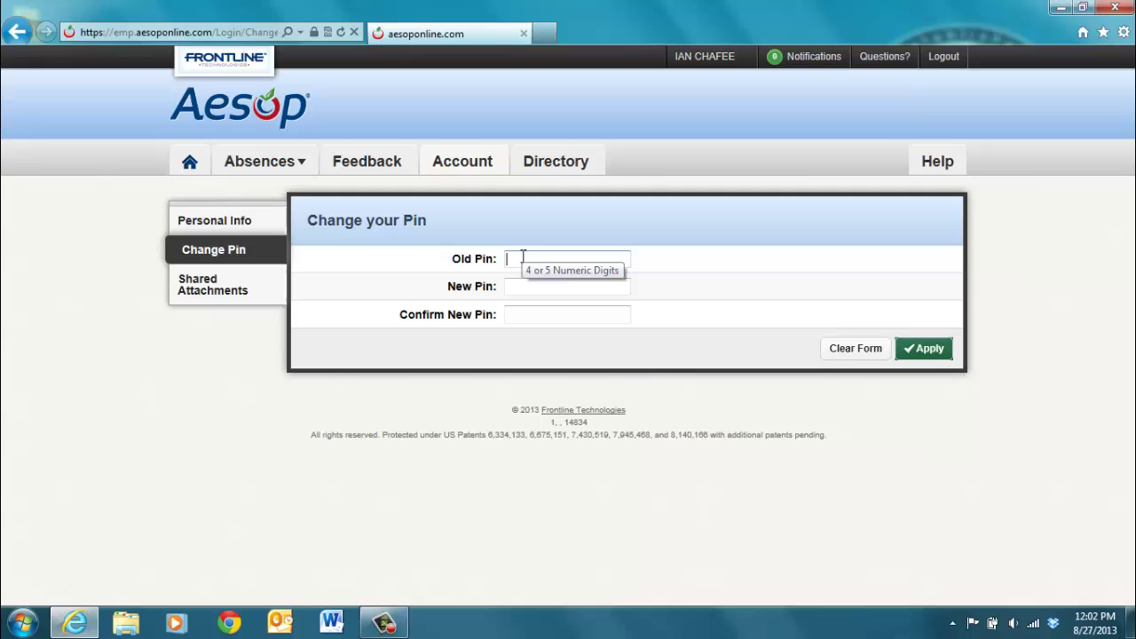
click(525, 284)
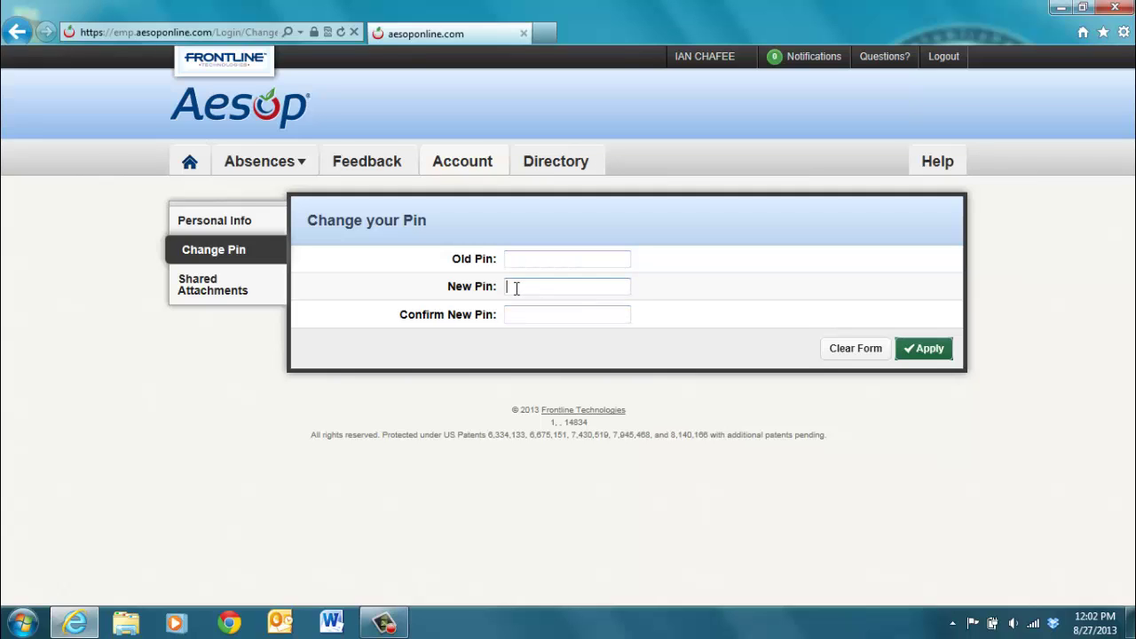
click(516, 315)
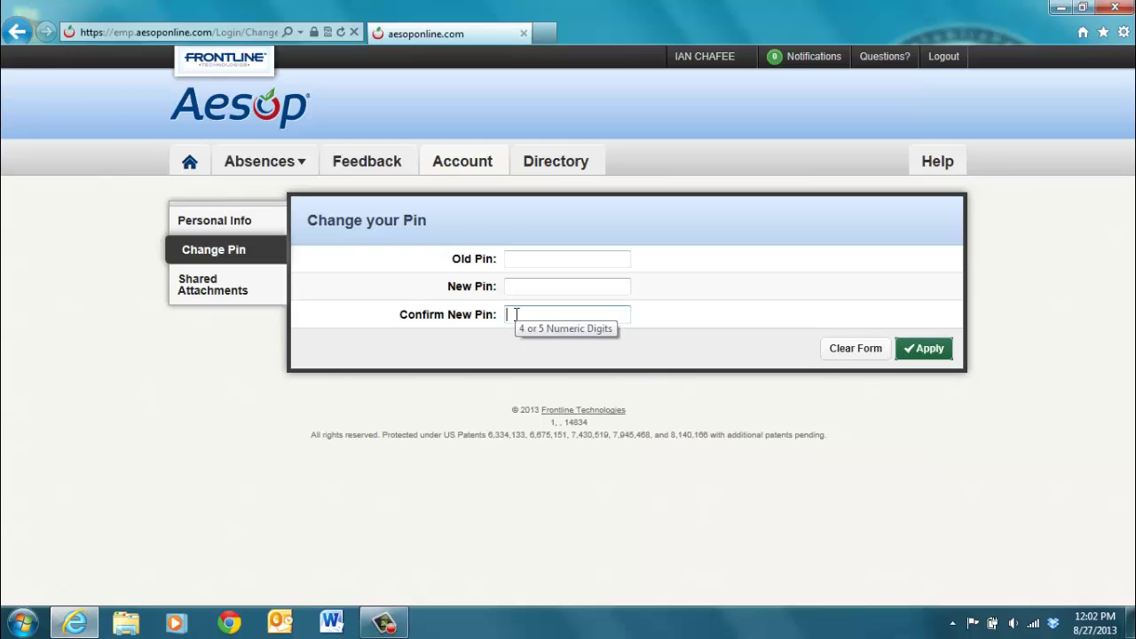
click(521, 259)
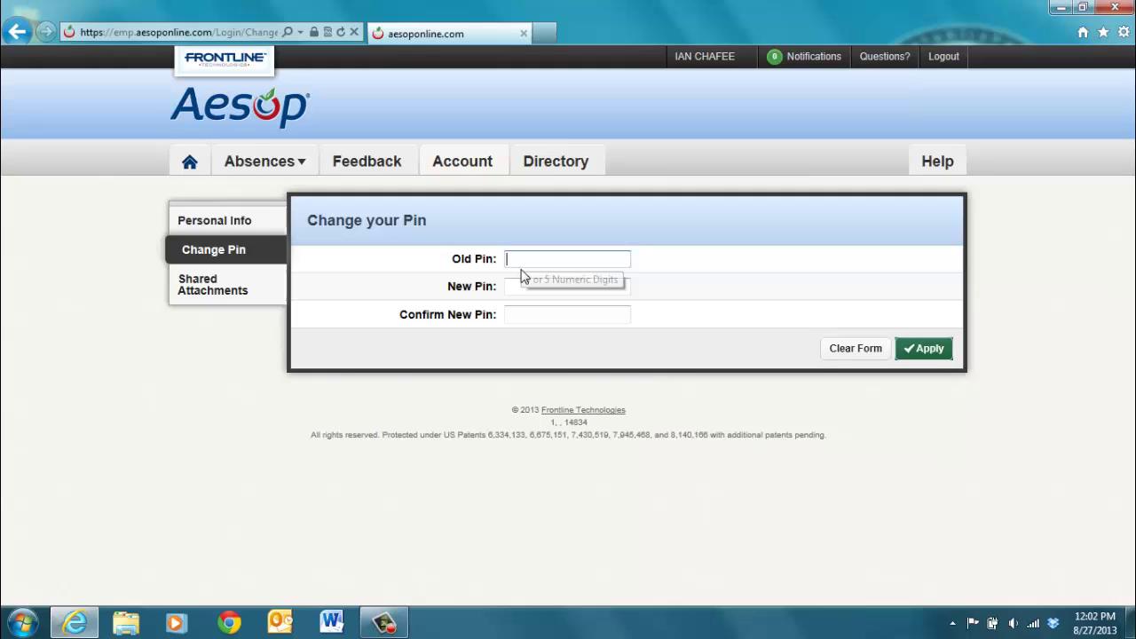
click(525, 285)
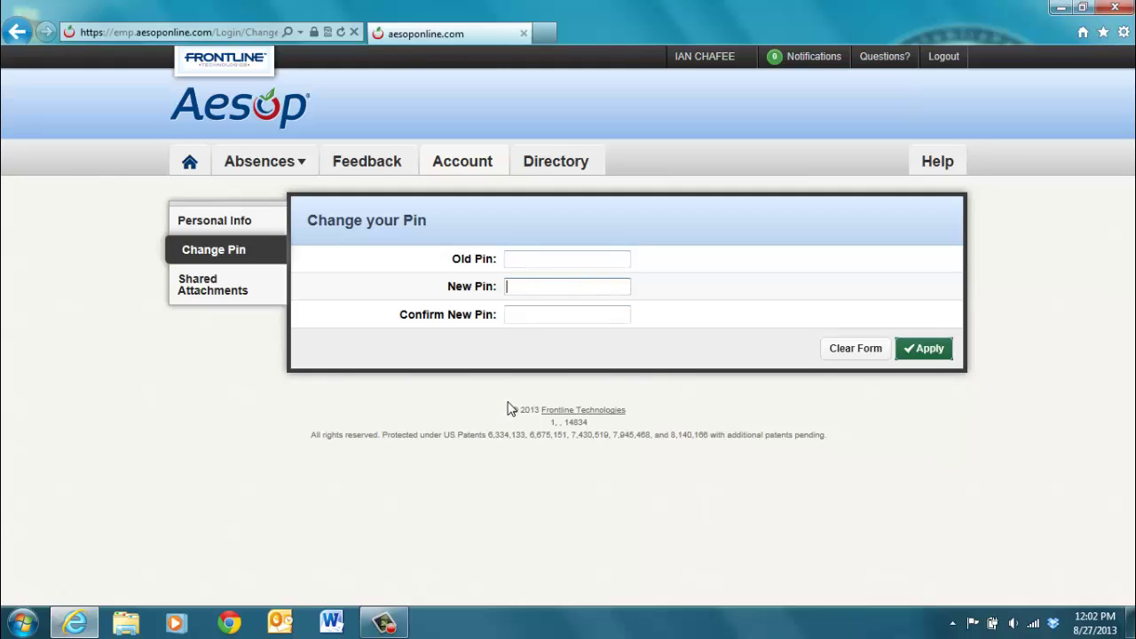
click(229, 106)
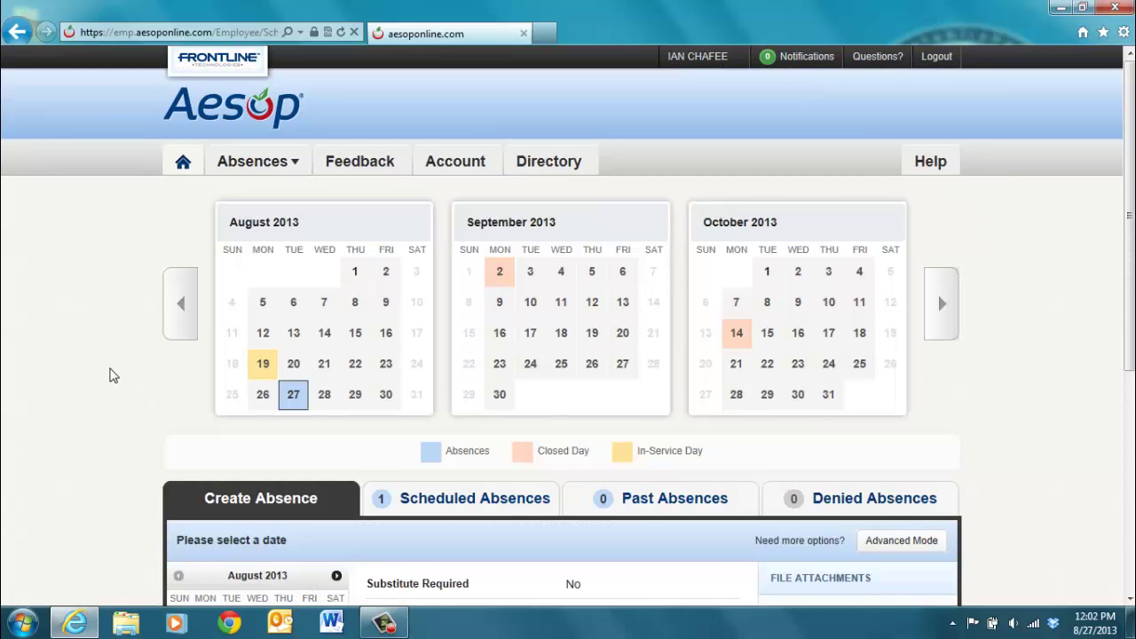
Step: Set the absence reason to JURY DUTY in the absence creation form
scroll(111, 376, down, 2)
scroll(111, 375, up, 2)
scroll(1129, 293, down, 4)
scroll(938, 113, down, 4)
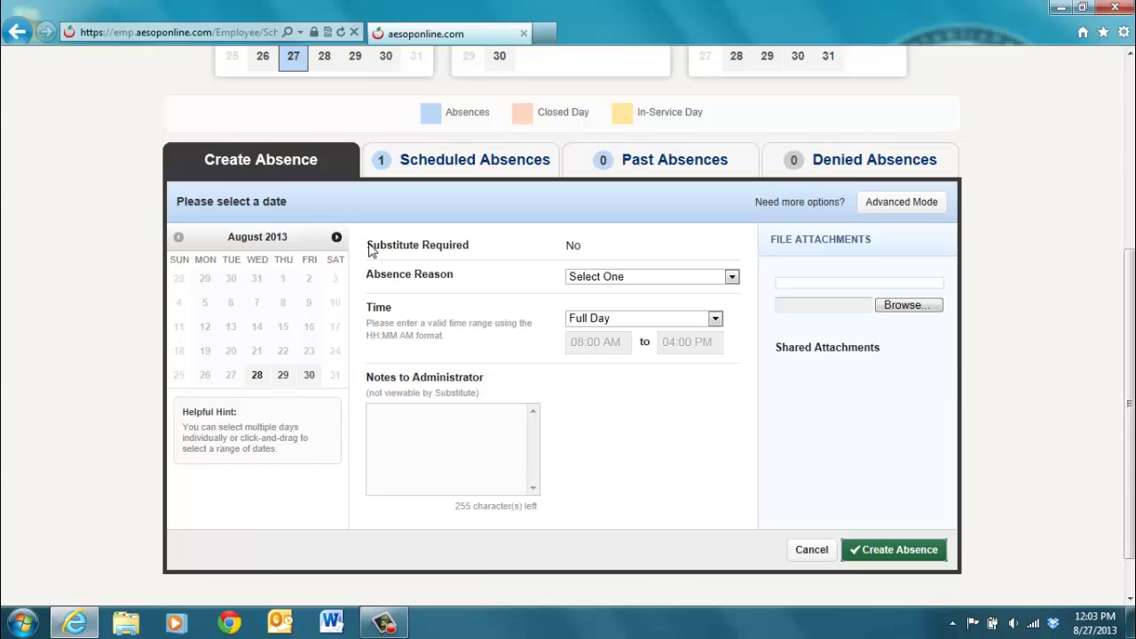
double_click(573, 246)
click(636, 253)
click(733, 278)
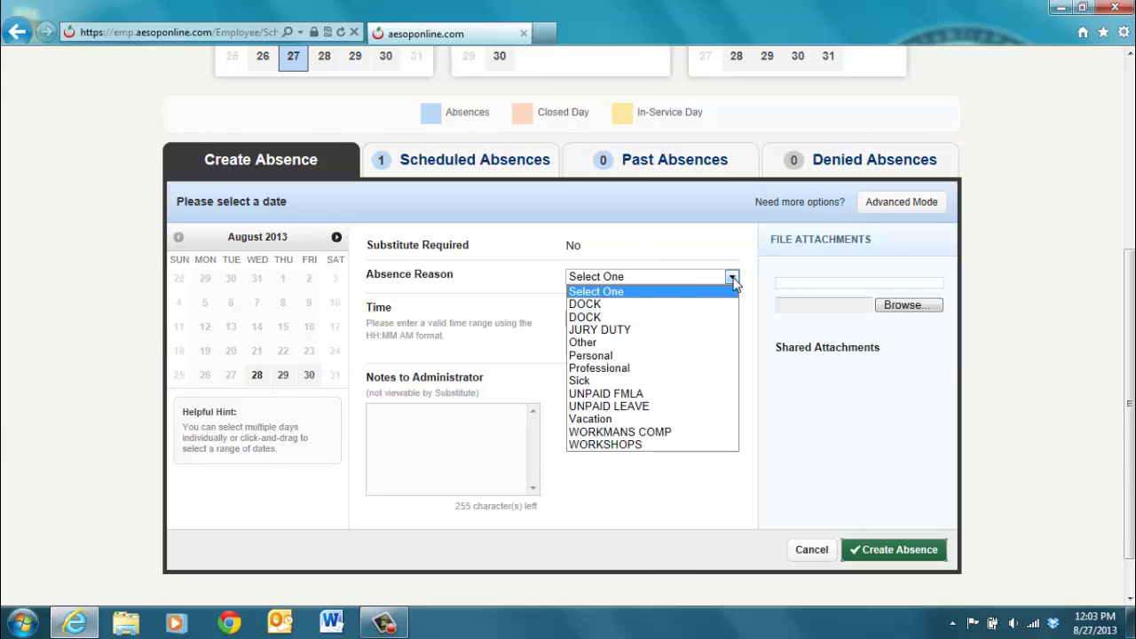
click(634, 330)
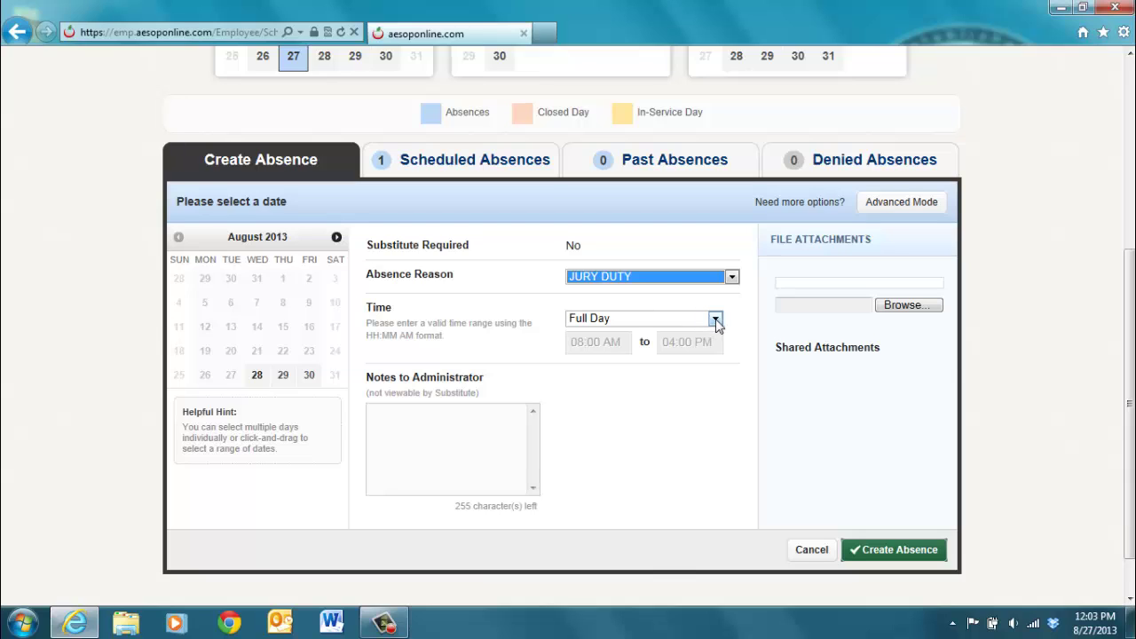
click(258, 377)
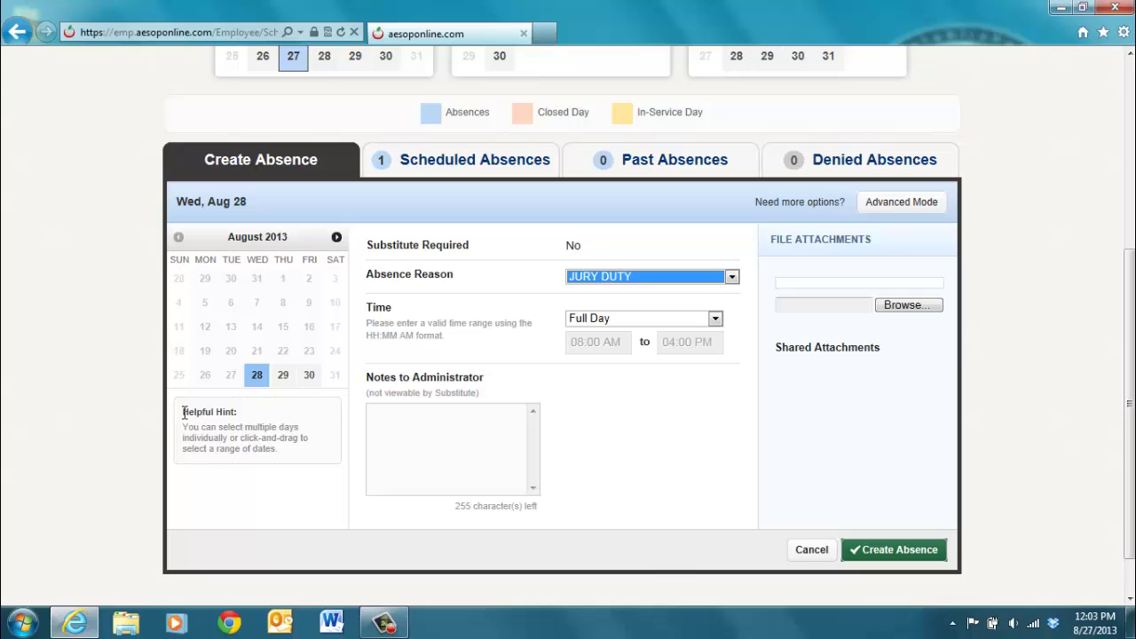
drag(183, 412, 293, 471)
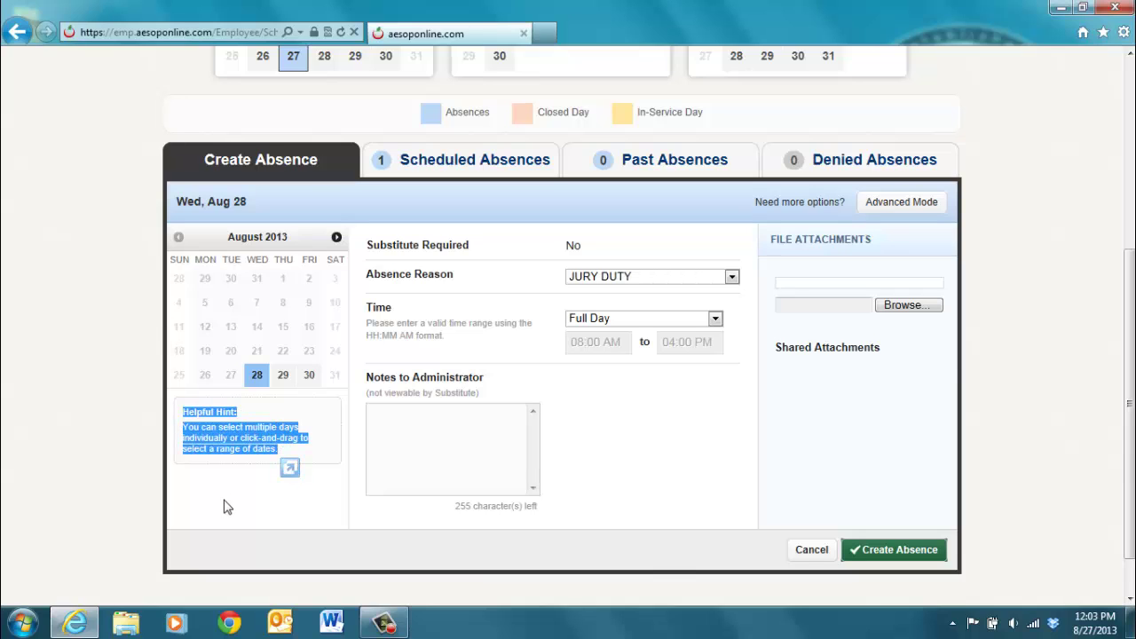
click(257, 376)
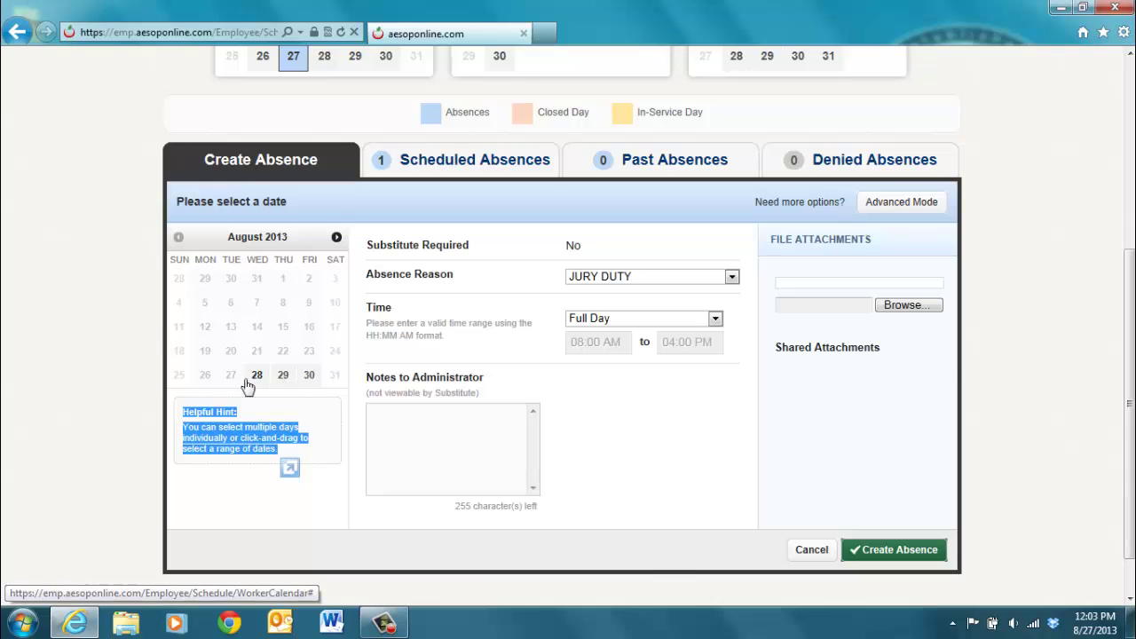
click(257, 383)
click(284, 384)
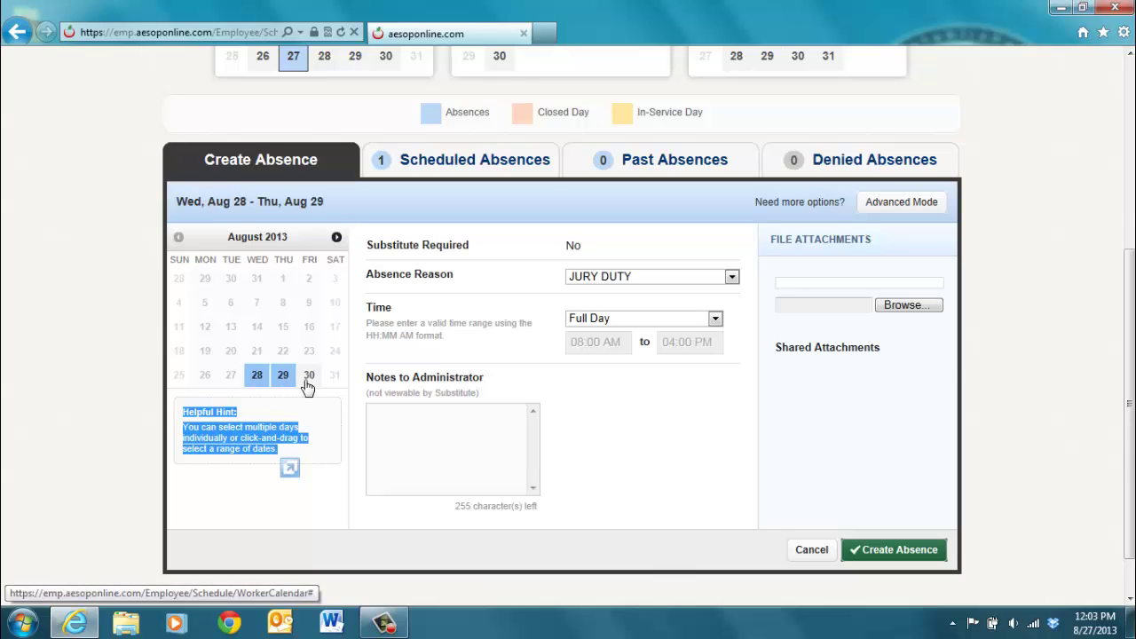
click(308, 378)
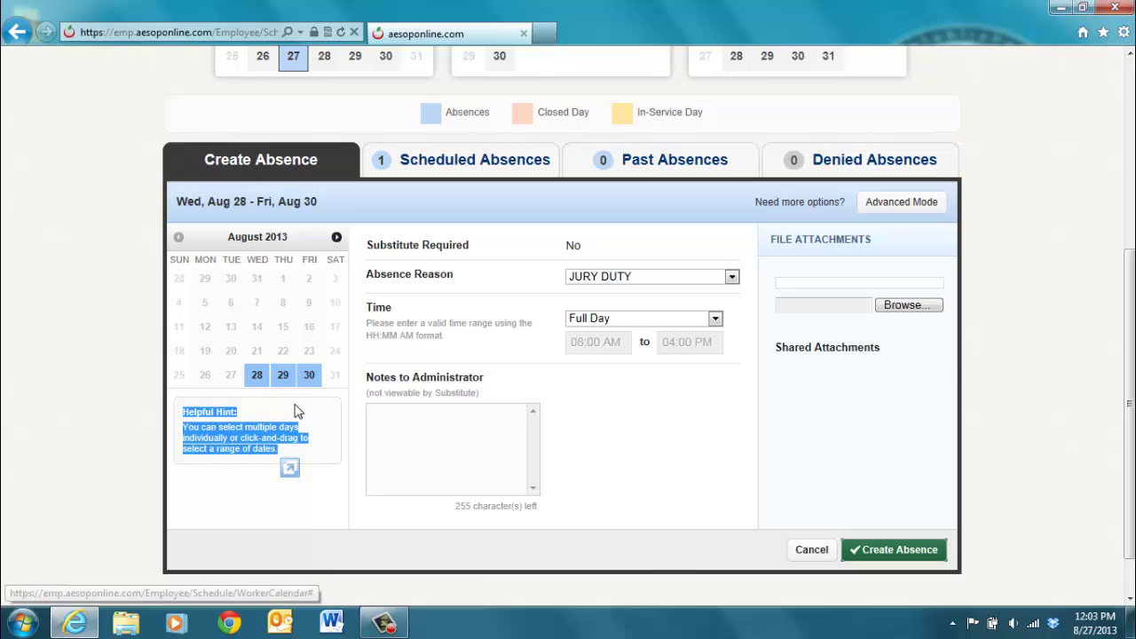
click(309, 379)
click(284, 380)
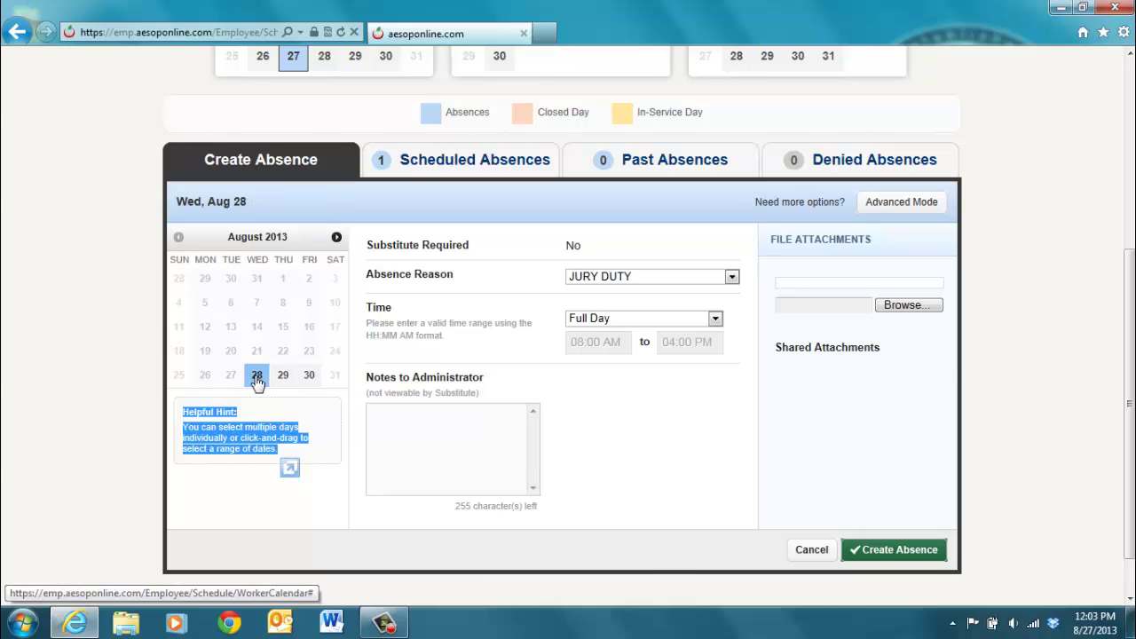
drag(256, 380, 312, 424)
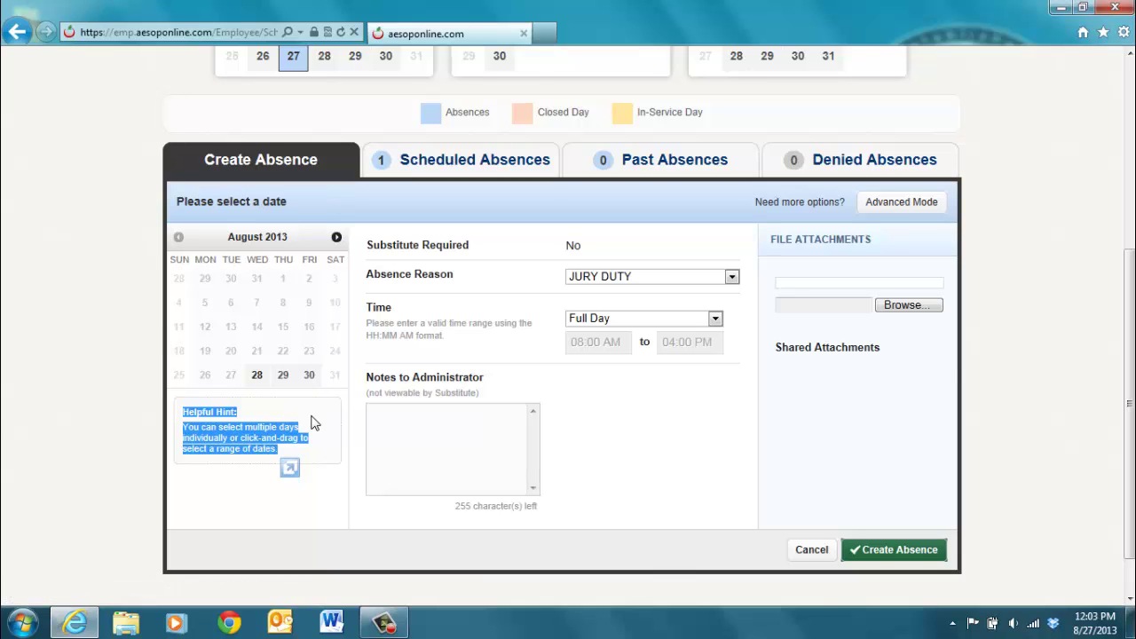
Step: Select August 28, 29 and 30, 2013 as the dates of the jury duty absence
click(257, 380)
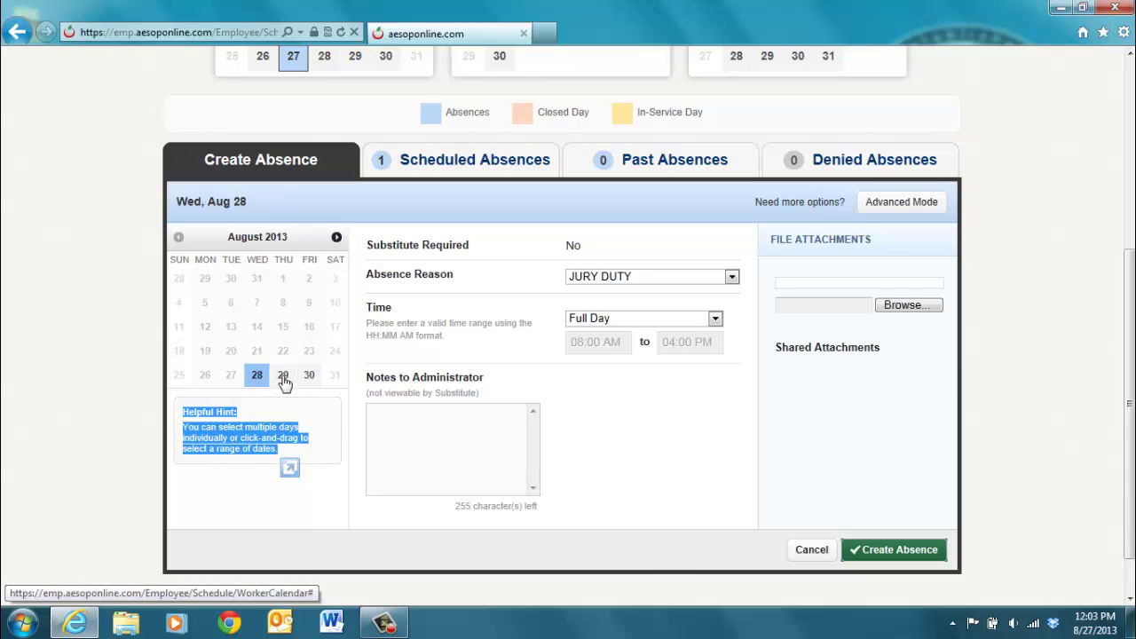
click(284, 380)
click(309, 380)
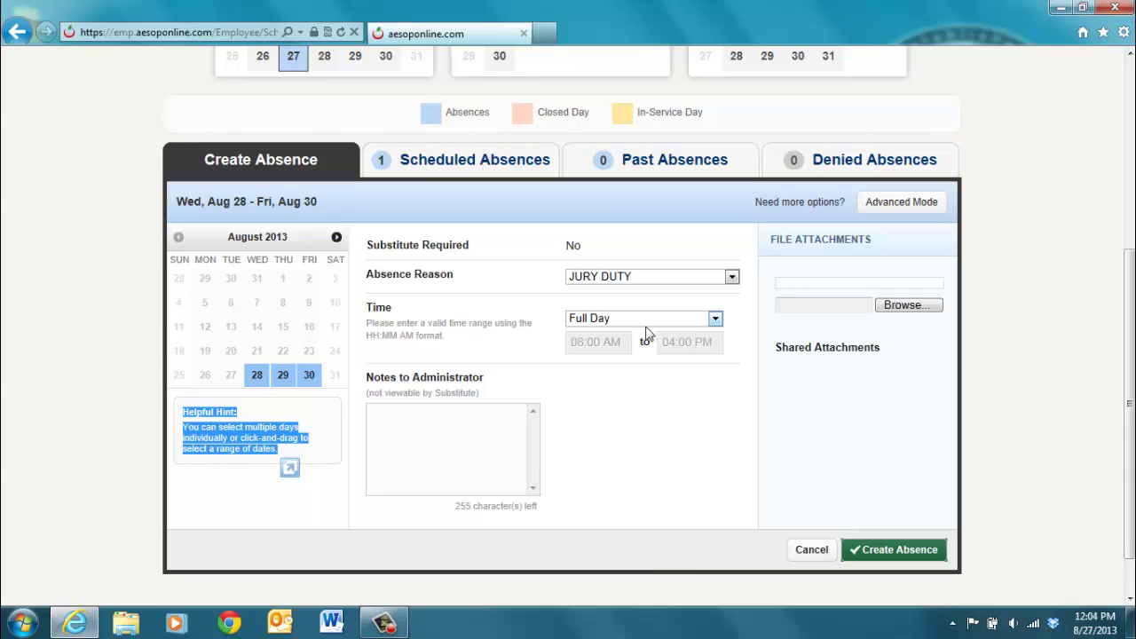
Step: Add the administrator note "Jury duty at 26th & California", create the absence and acknowledge its confirmation
click(461, 427)
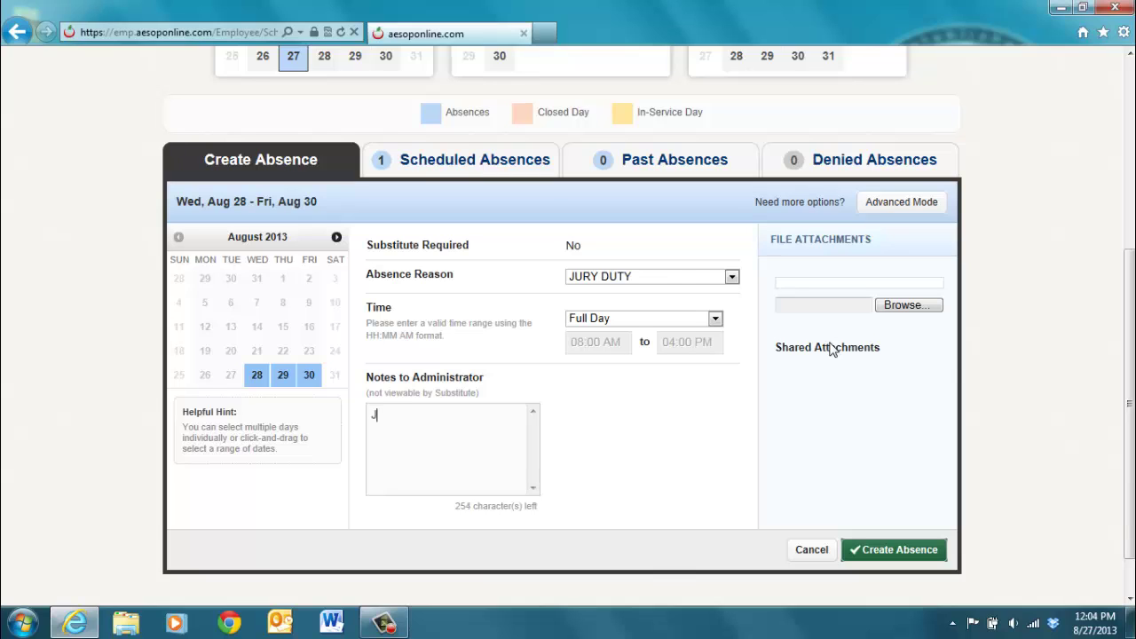
text(Jury duty at 26th & California)
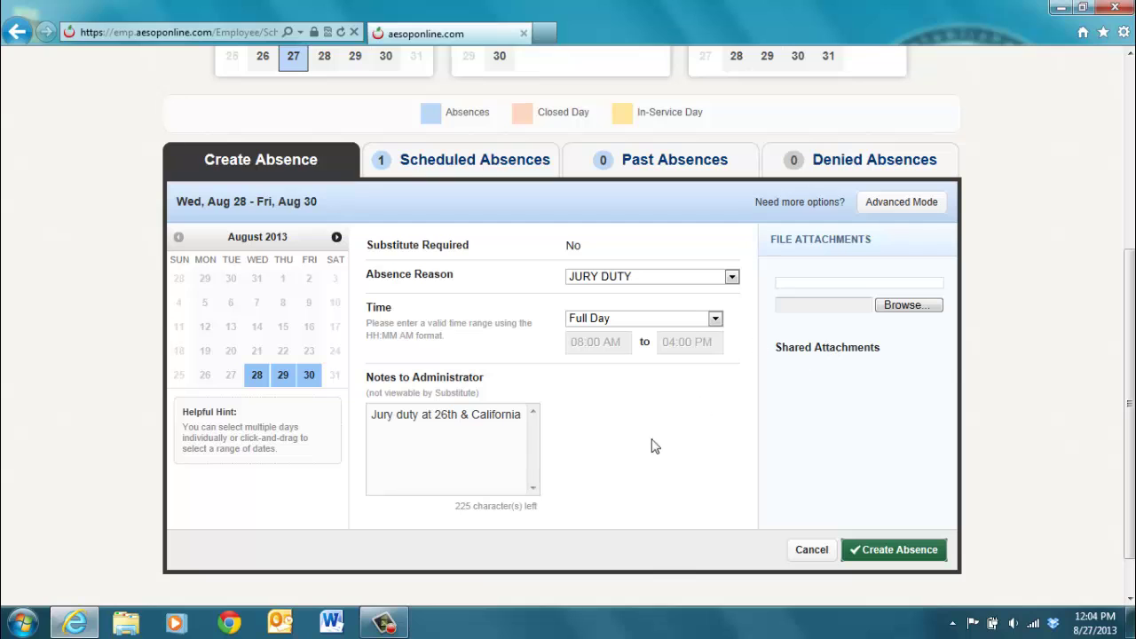
click(889, 552)
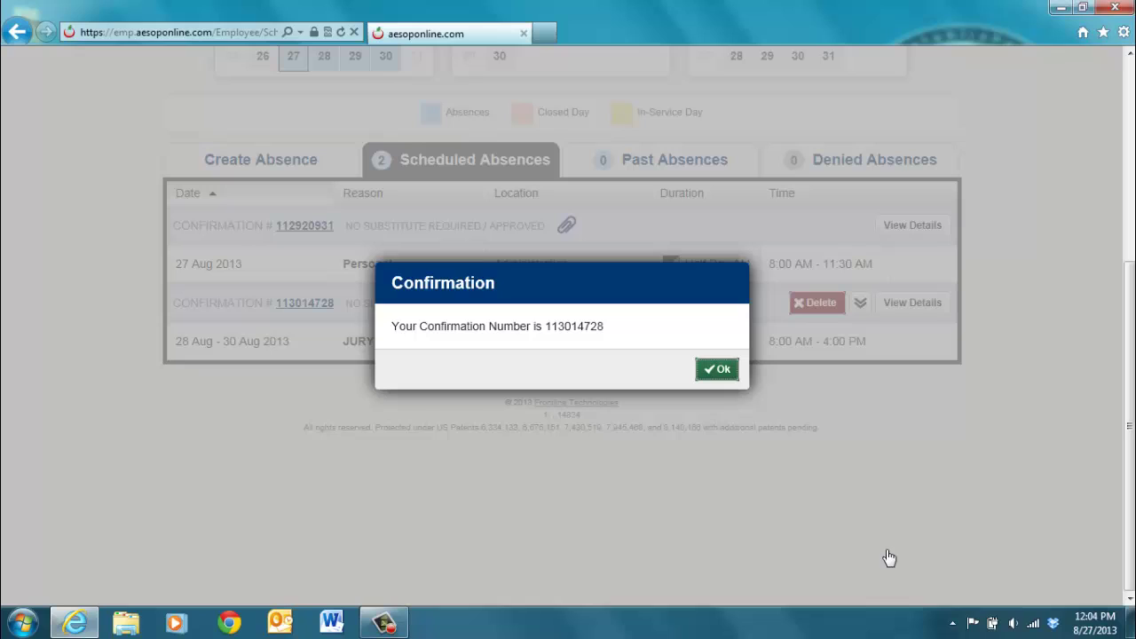
click(715, 370)
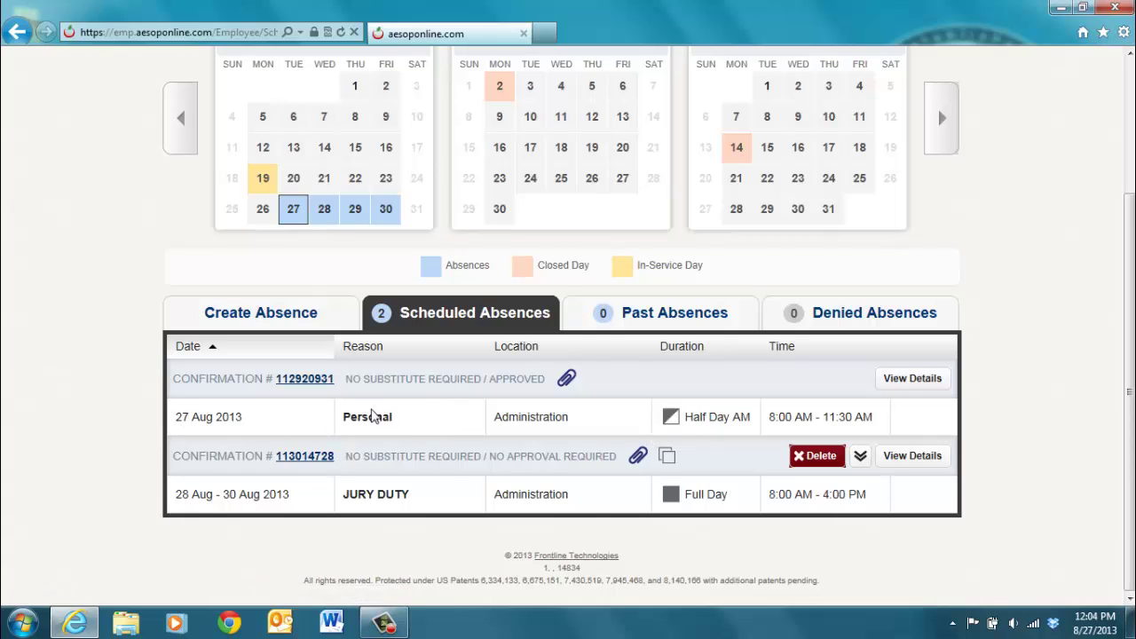
Step: Review the reasons and dates of the personal and jury duty entries in the scheduled absences list
drag(342, 416, 392, 417)
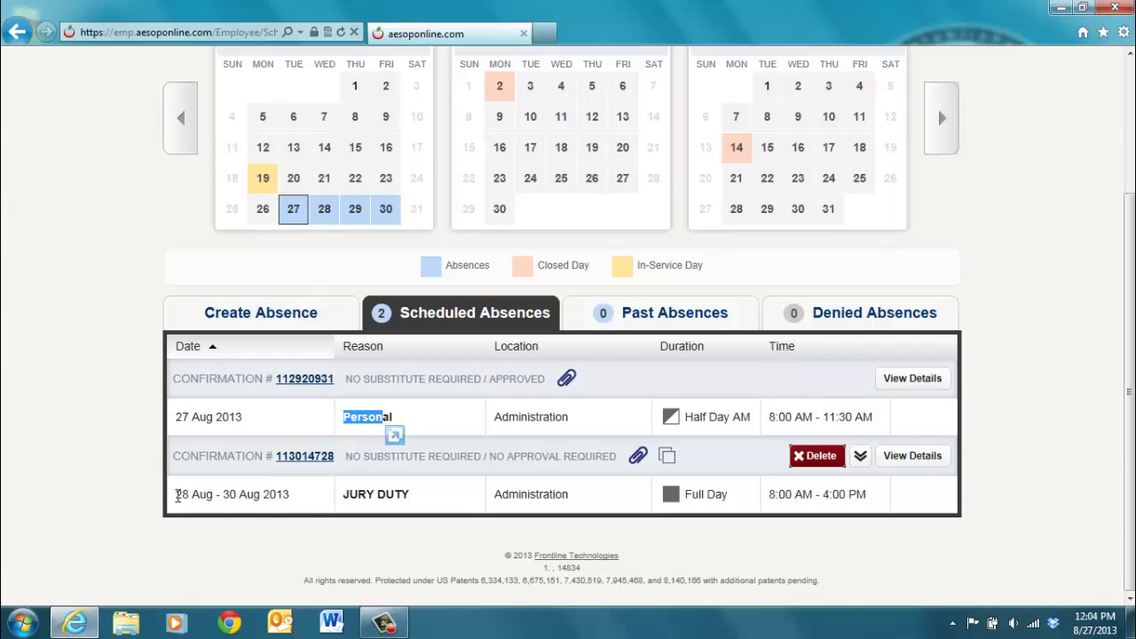
drag(177, 495, 290, 495)
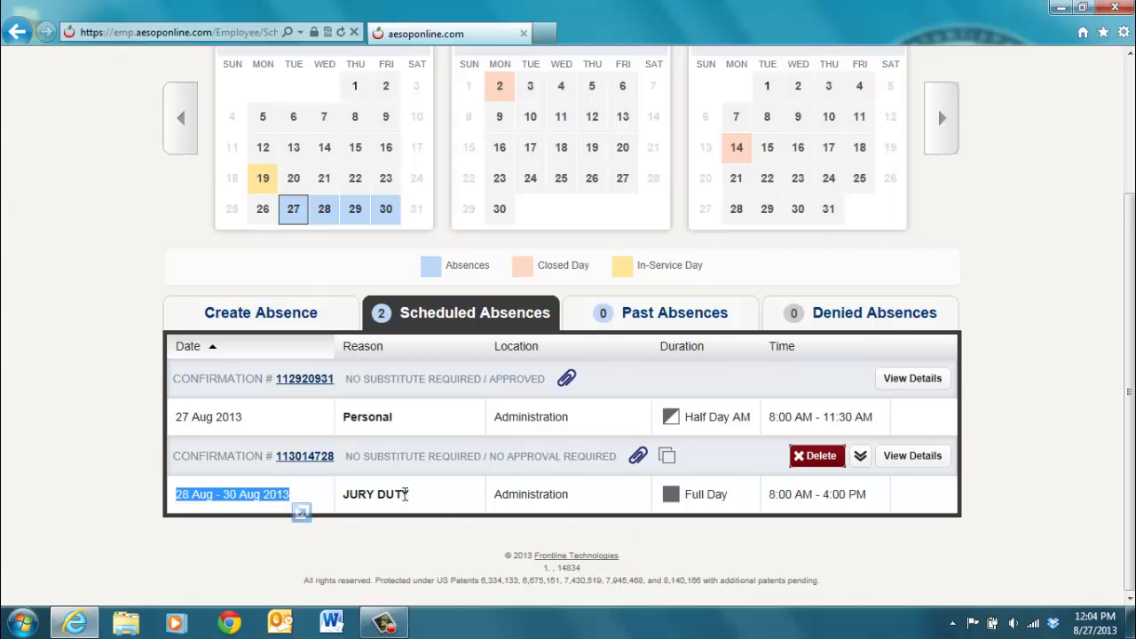
click(390, 494)
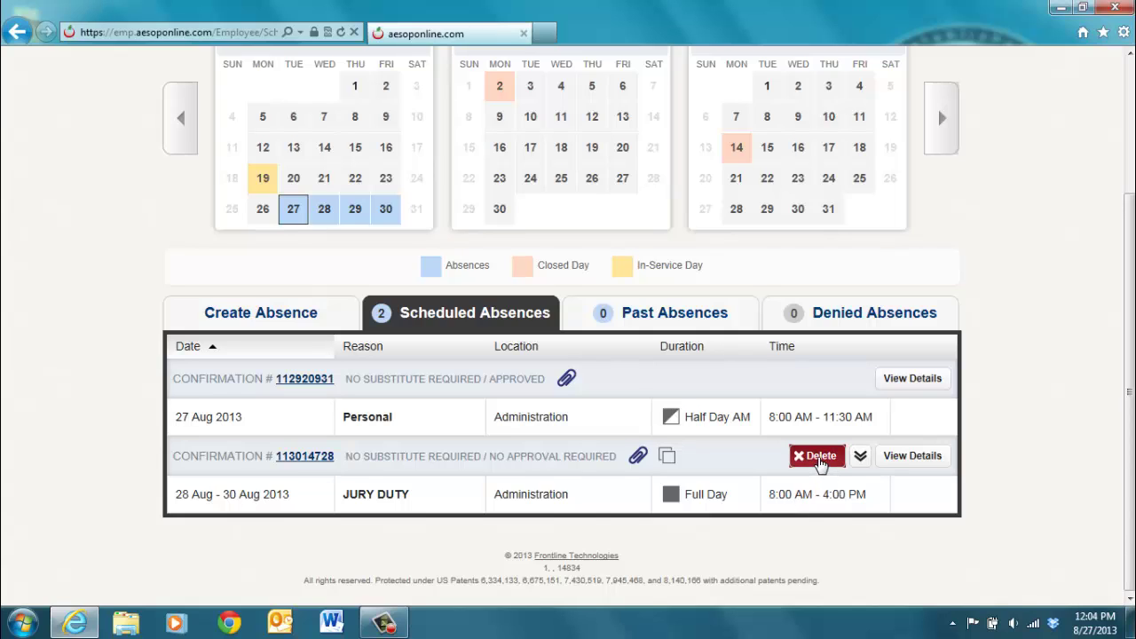
Step: Delete the August 28 to 30 jury duty absence and dismiss the deletion message
click(819, 457)
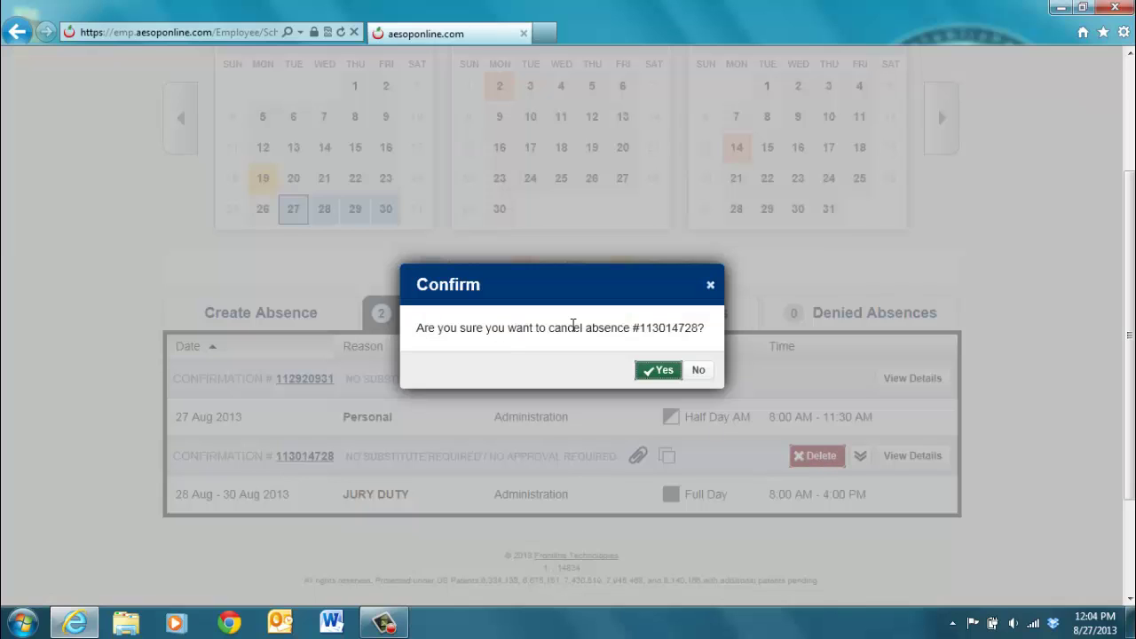
click(657, 371)
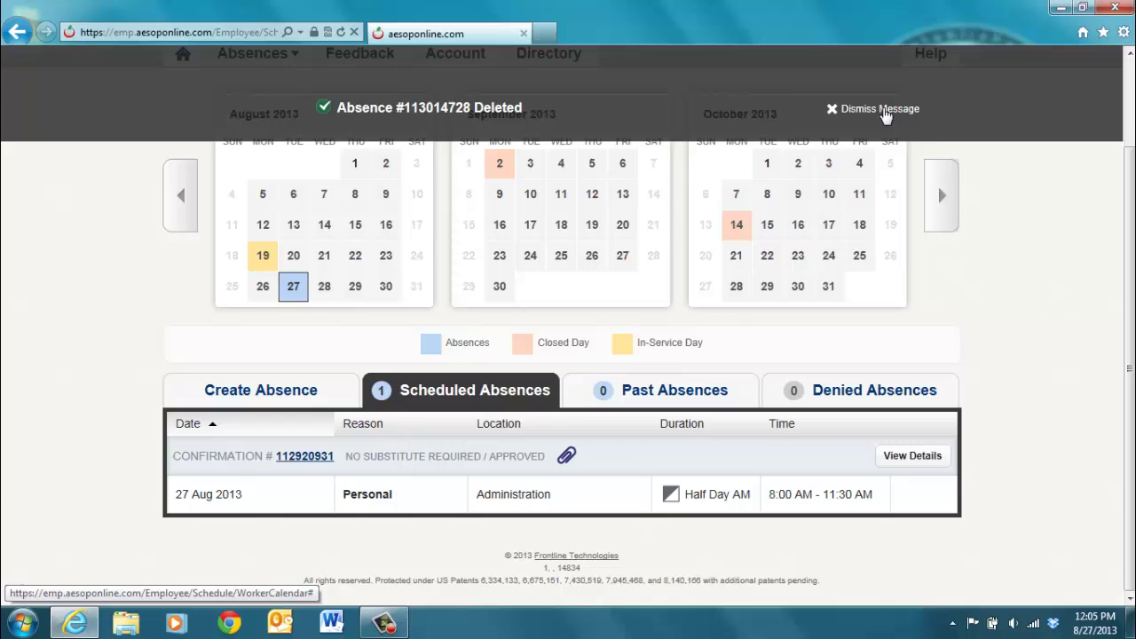
click(883, 110)
Step: Review the calendar and reopen the blank absence creation form
scroll(1077, 368, up, 2)
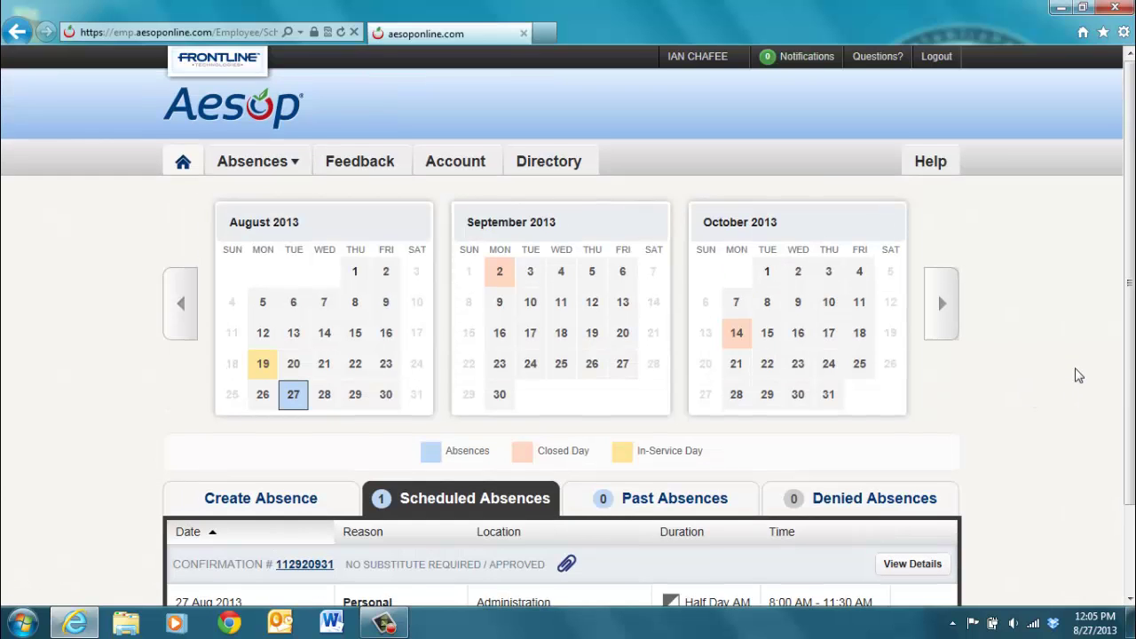
scroll(1077, 371, down, 2)
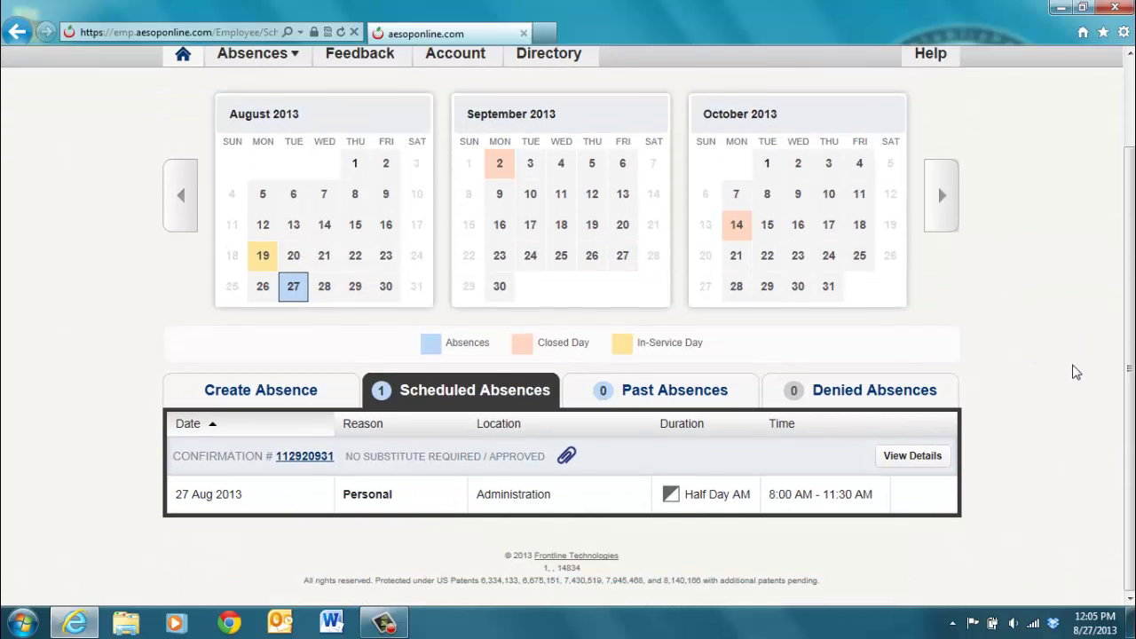
click(265, 388)
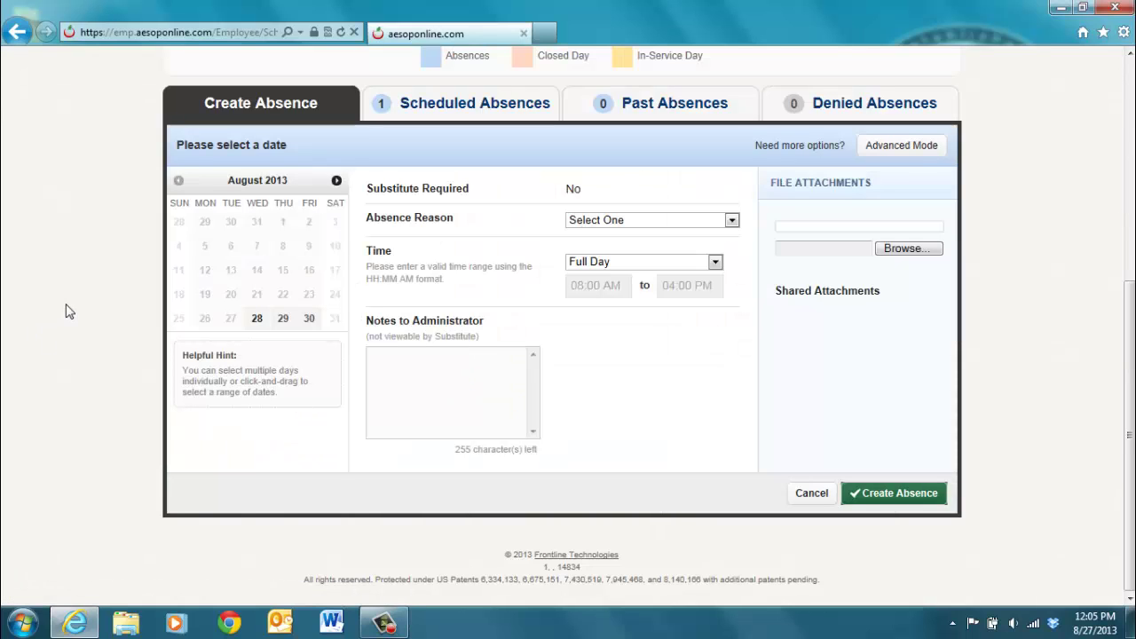
Step: Log out of the Aesop account
scroll(67, 311, up, 3)
scroll(67, 311, down, 2)
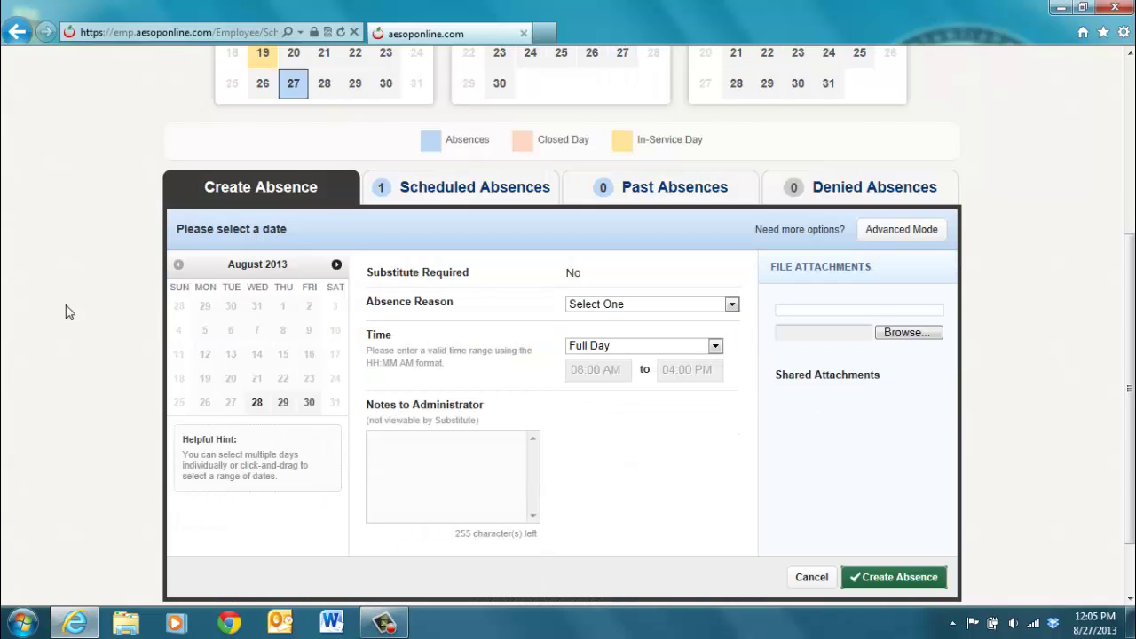
scroll(69, 310, up, 3)
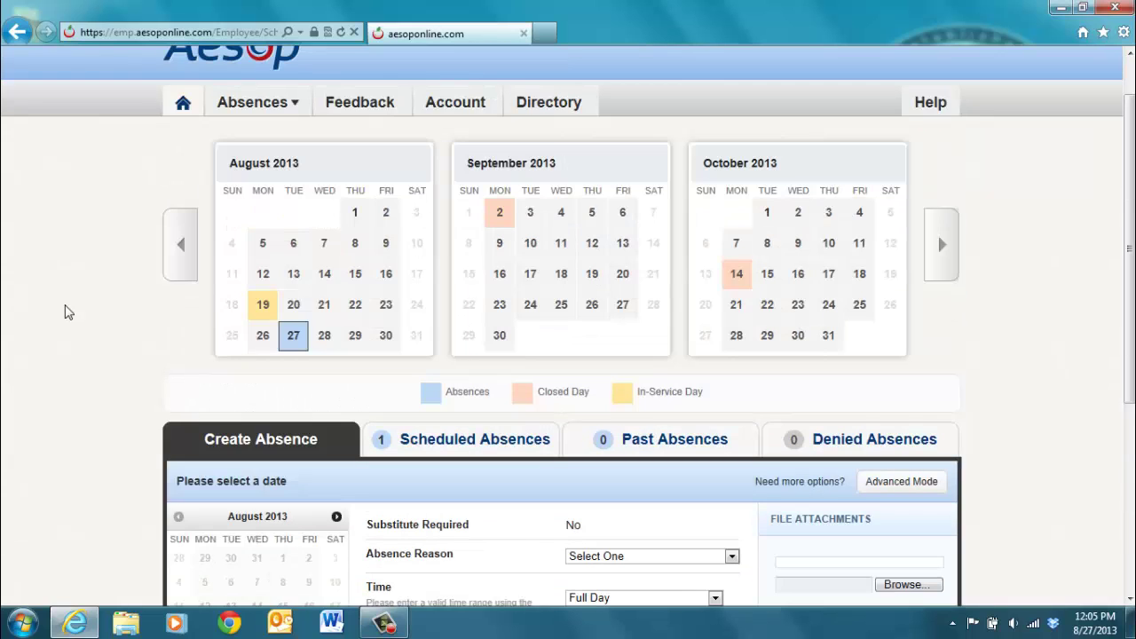
scroll(67, 311, up, 1)
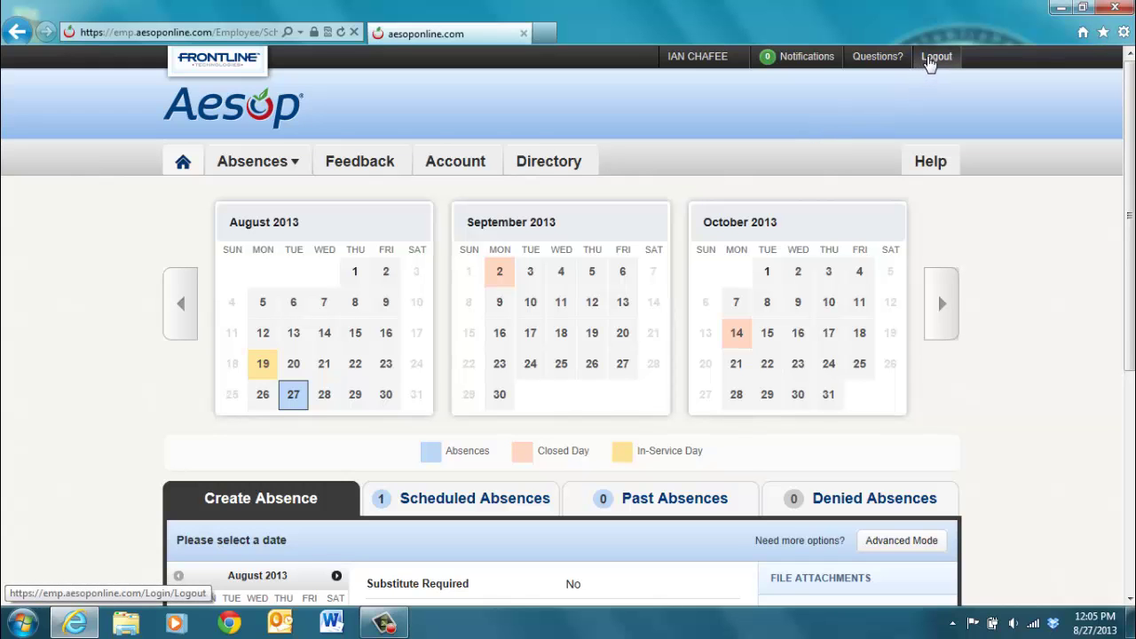
click(936, 57)
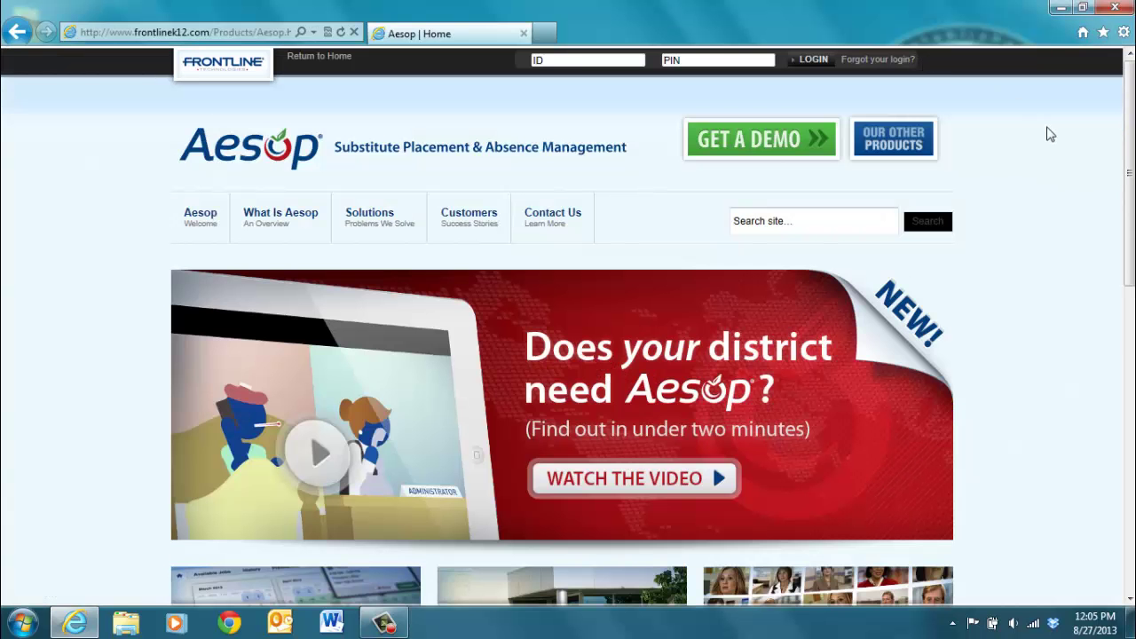